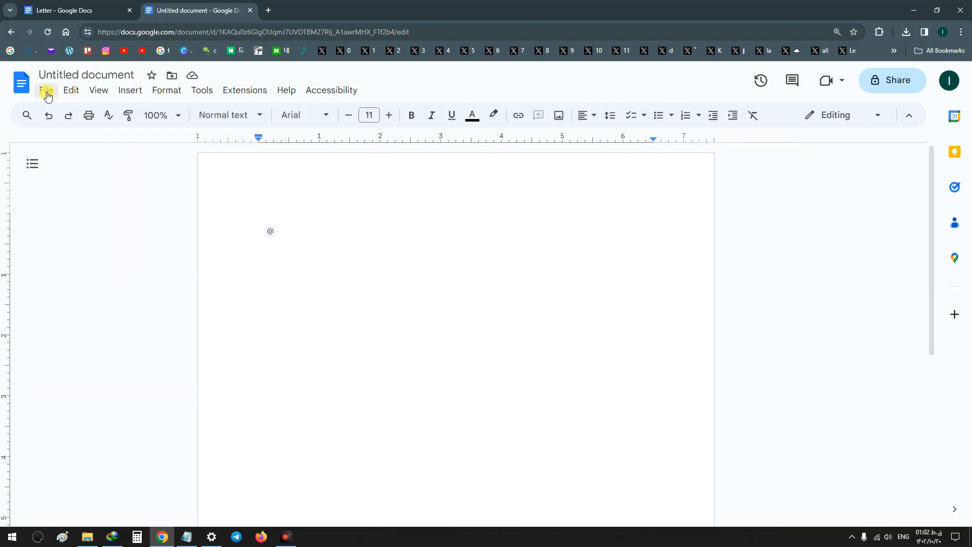
Set the whole document's page orientation to landscape.
click(47, 91)
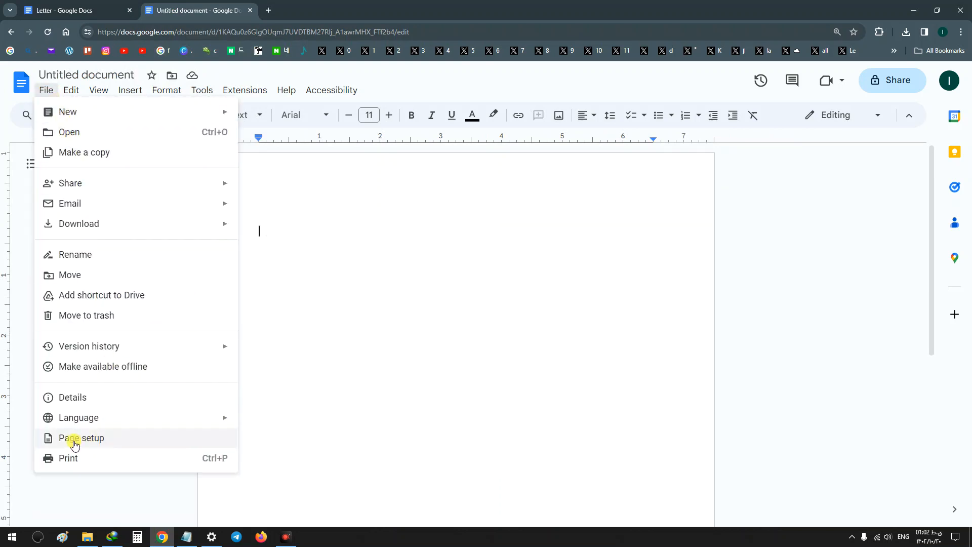
click(120, 445)
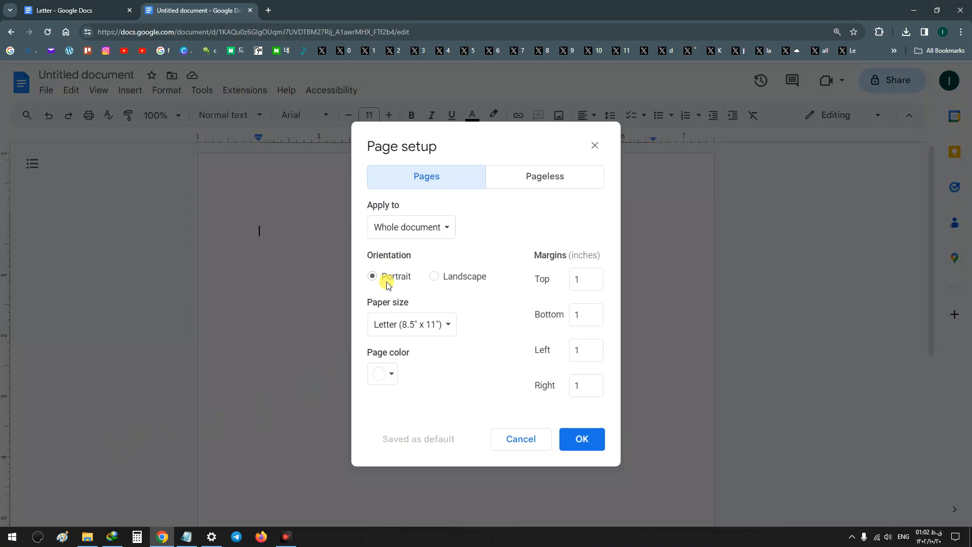
click(439, 278)
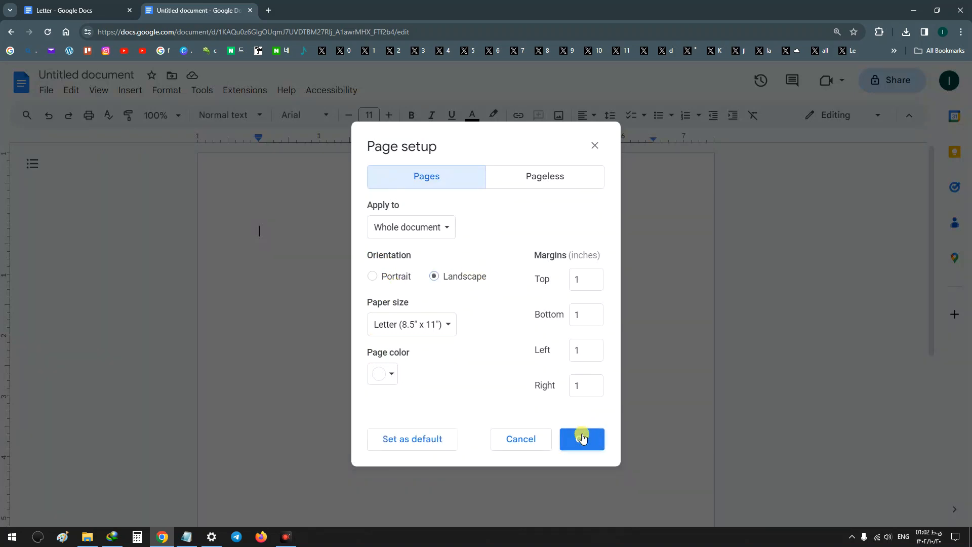
click(586, 441)
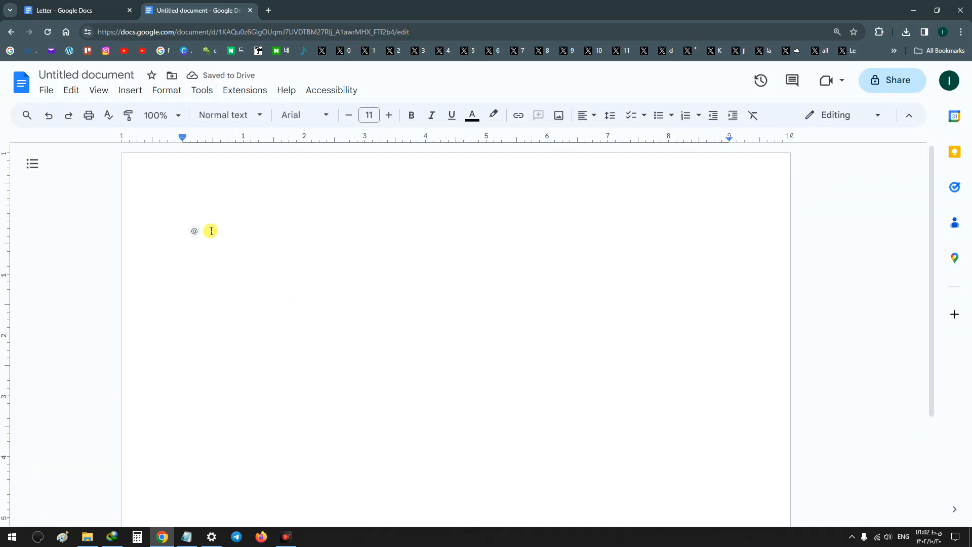
Insert a new drawing and place an oval about 1.5 by 0.9 inches near the canvas's upper-left corner.
click(135, 96)
mouse_move(186, 156)
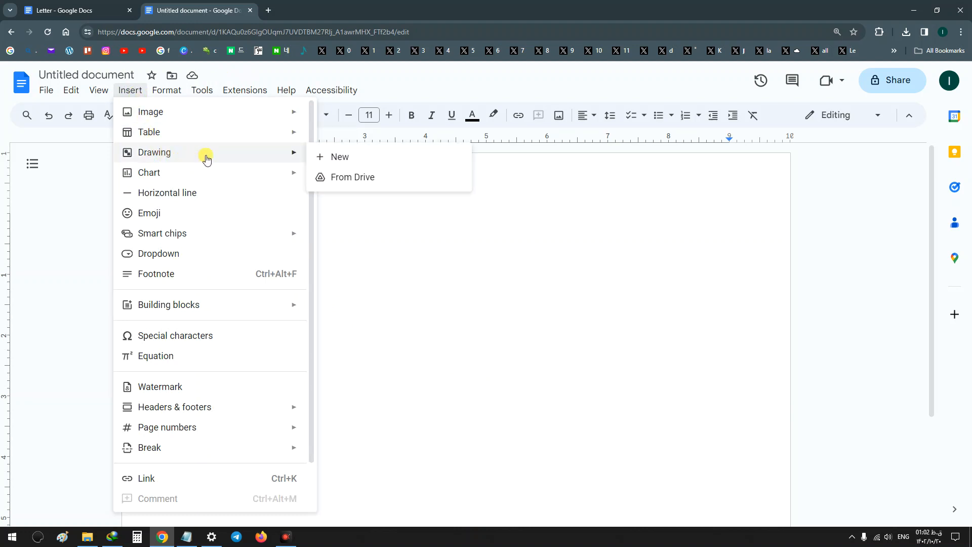
click(350, 159)
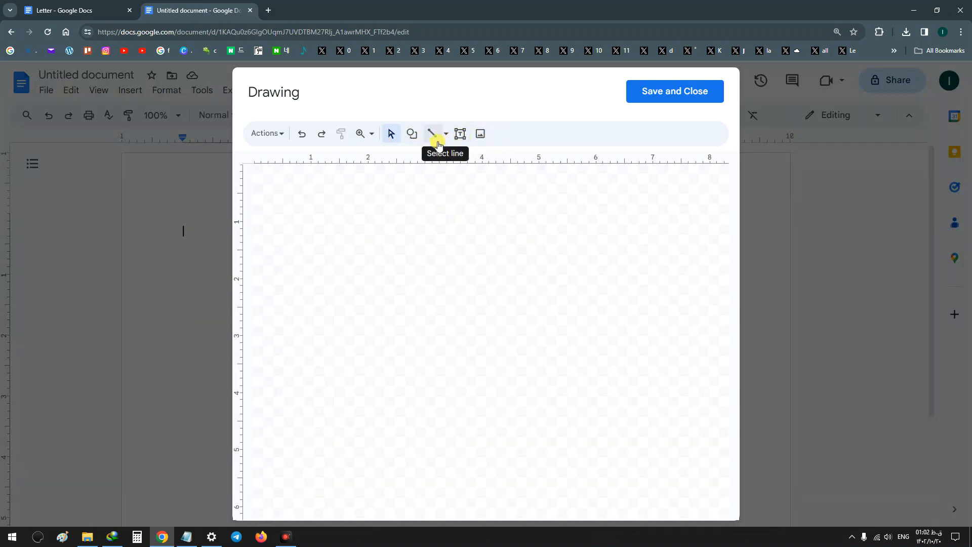
click(412, 135)
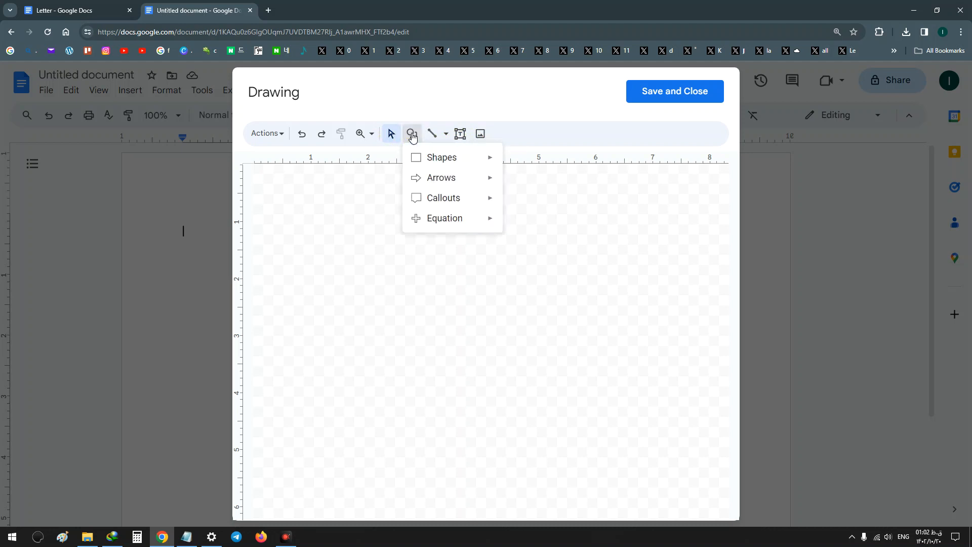
mouse_move(440, 165)
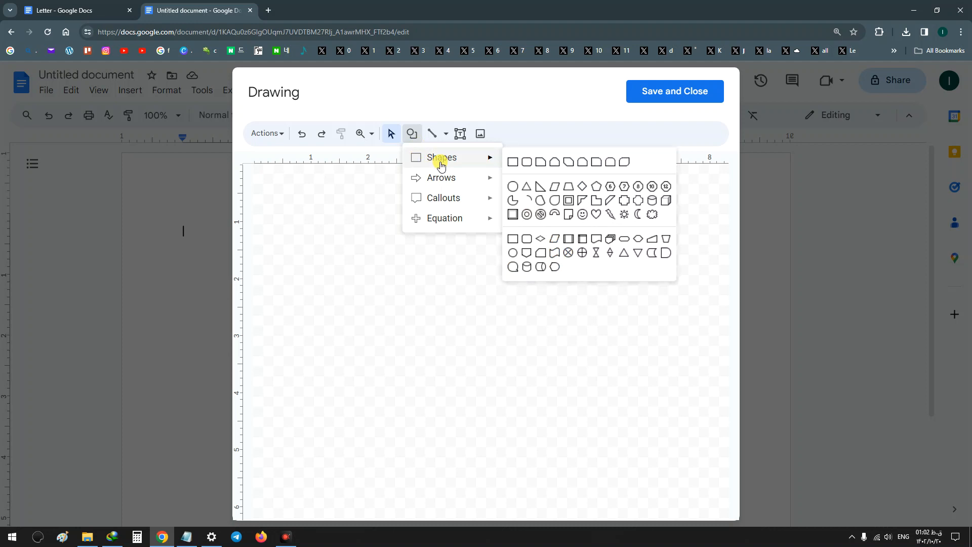
click(513, 186)
drag(345, 190, 252, 239)
mouse_move(321, 220)
mouse_down()
mouse_move(331, 219)
mouse_move(320, 209)
mouse_up()
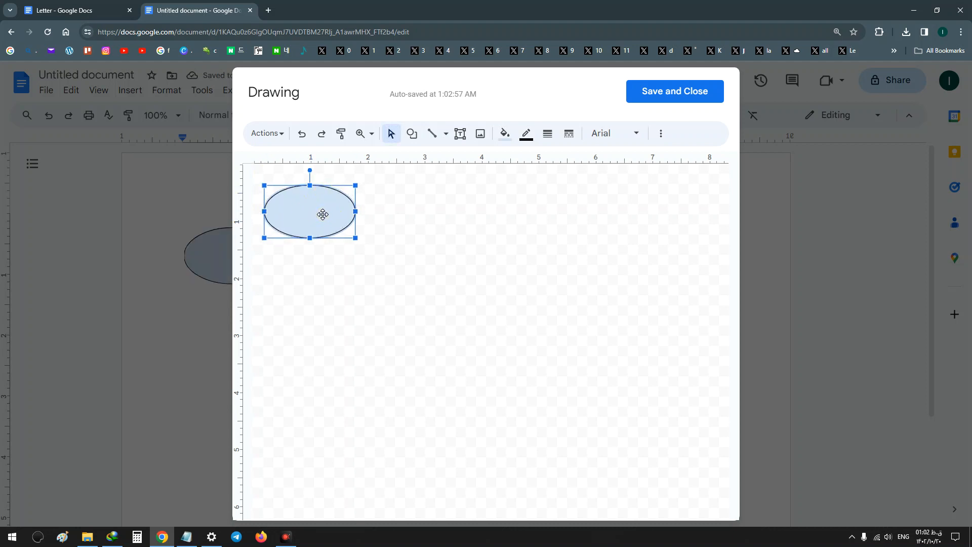
drag(354, 183, 337, 195)
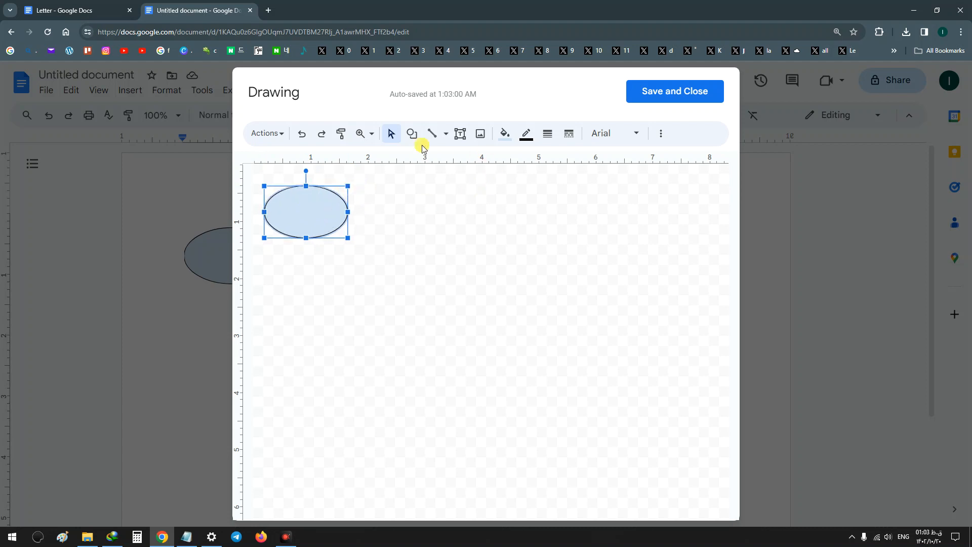
Draw a rectangle about 1.5 by 0.7 inches directly below the oval.
click(411, 133)
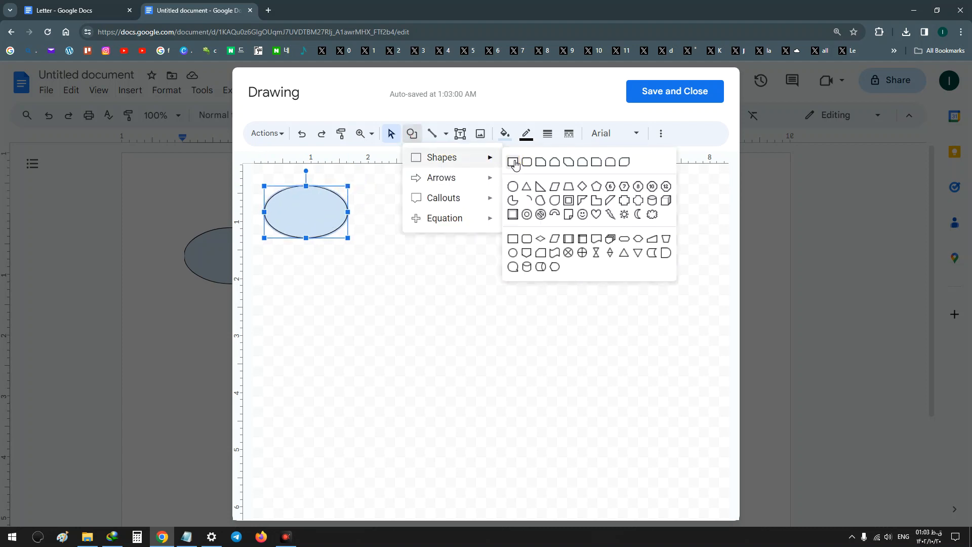
click(518, 161)
drag(353, 263, 265, 305)
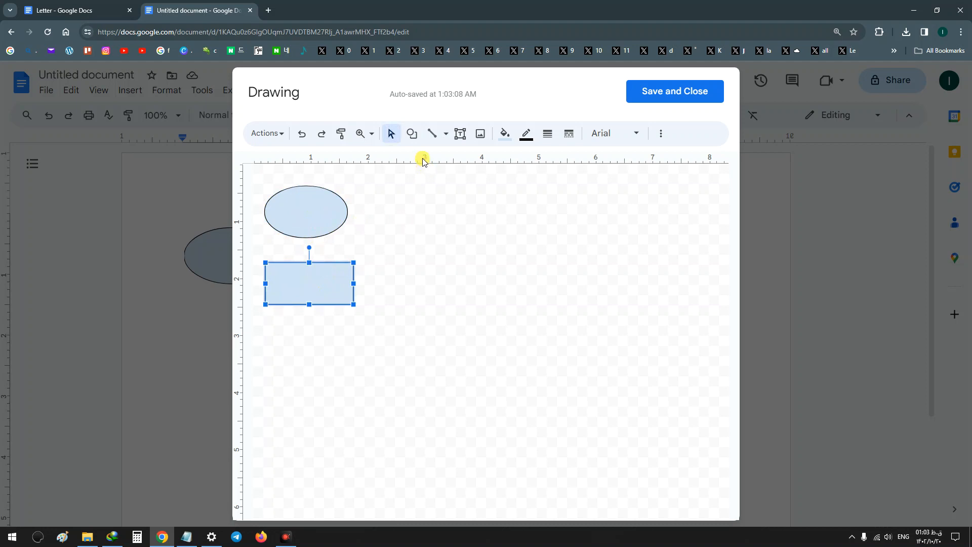
Draw a second rectangle below the first and narrow it to match the first one's right edge.
click(412, 134)
mouse_move(449, 156)
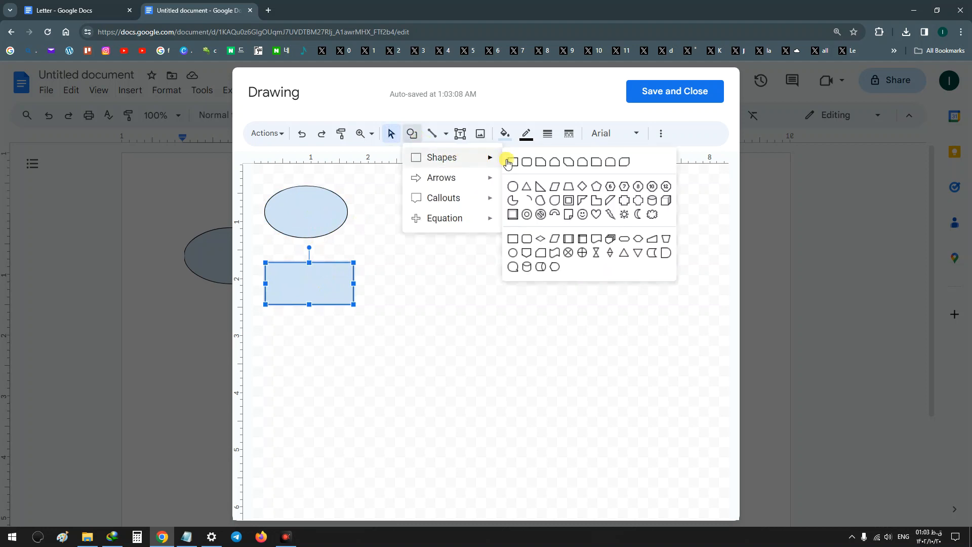
click(512, 161)
drag(357, 329, 264, 371)
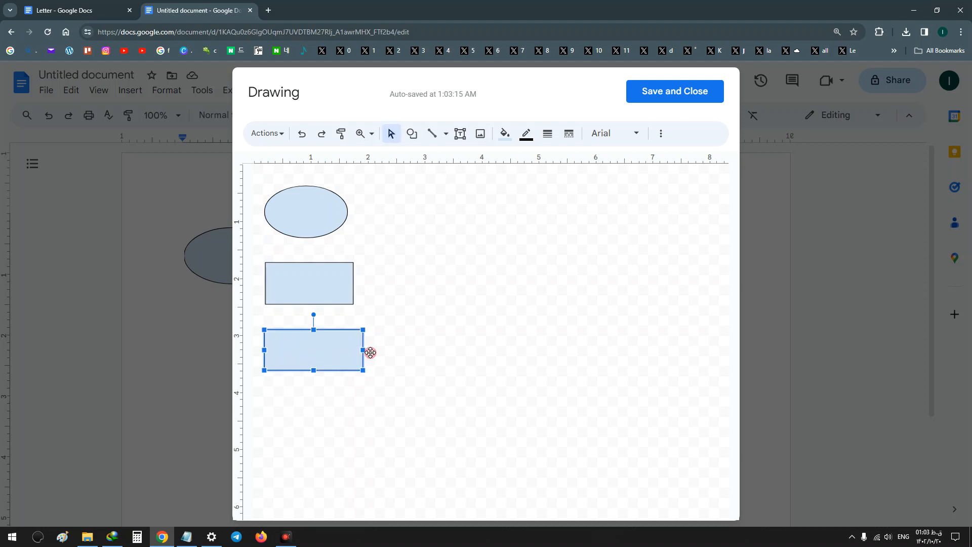
drag(365, 350, 353, 349)
Draw a third rectangle at the foot of the column and narrow it to match the width of those above.
click(412, 134)
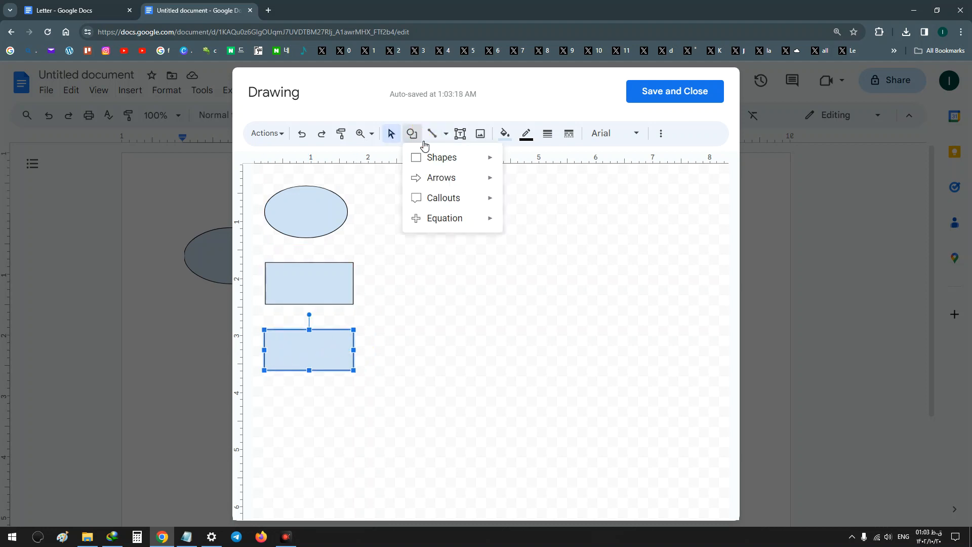
mouse_move(432, 157)
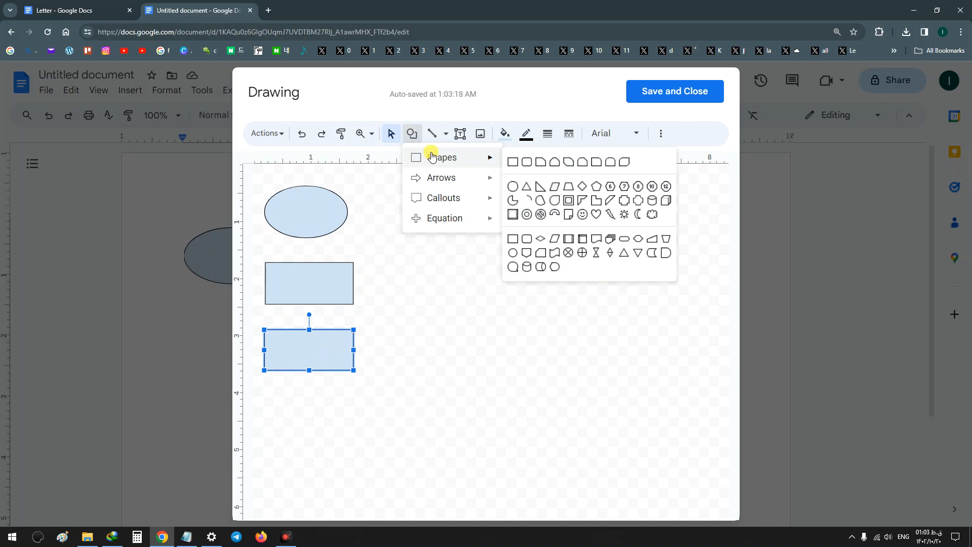
click(512, 162)
drag(361, 403, 265, 445)
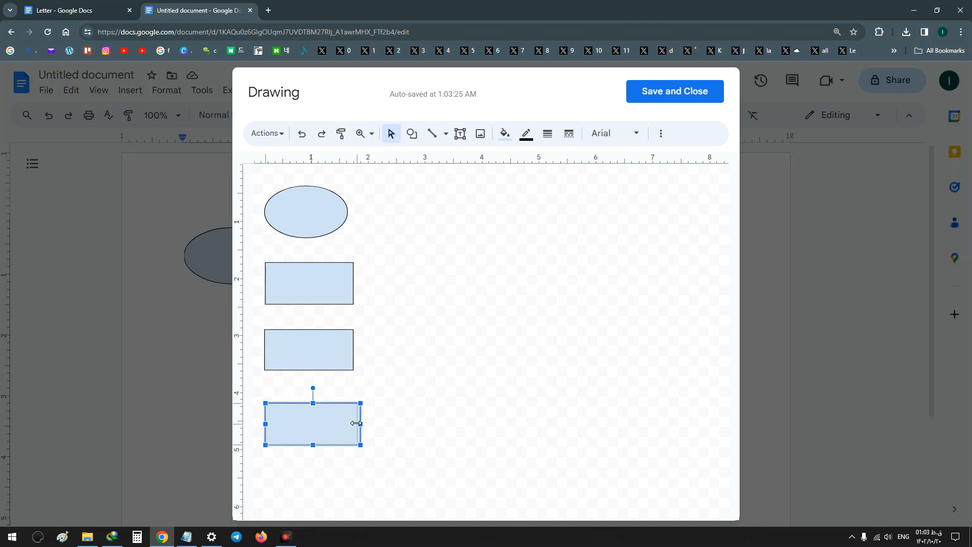
drag(357, 423, 353, 423)
click(394, 417)
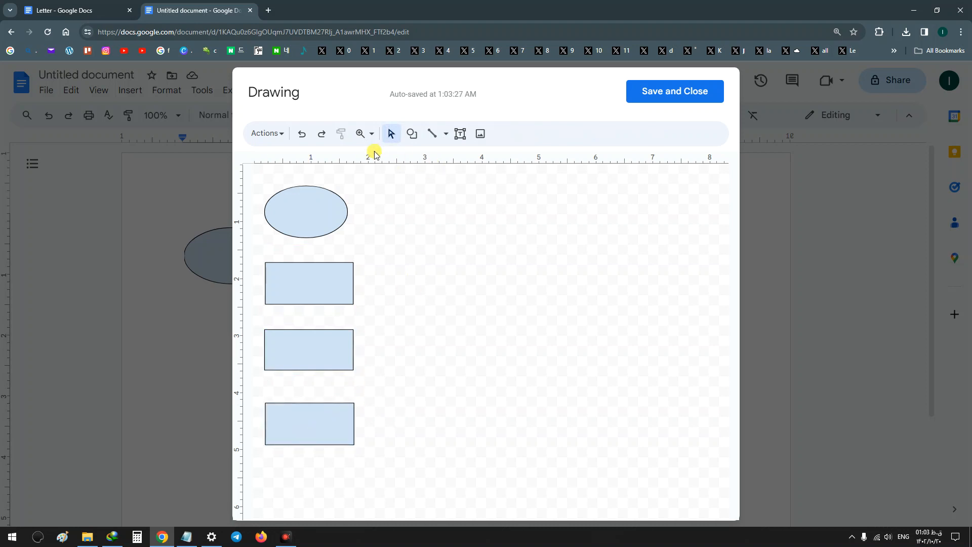
Draw a diamond about 1.8 by 1.1 inches beside the lowest rectangle and center it vertically with that rectangle.
click(411, 134)
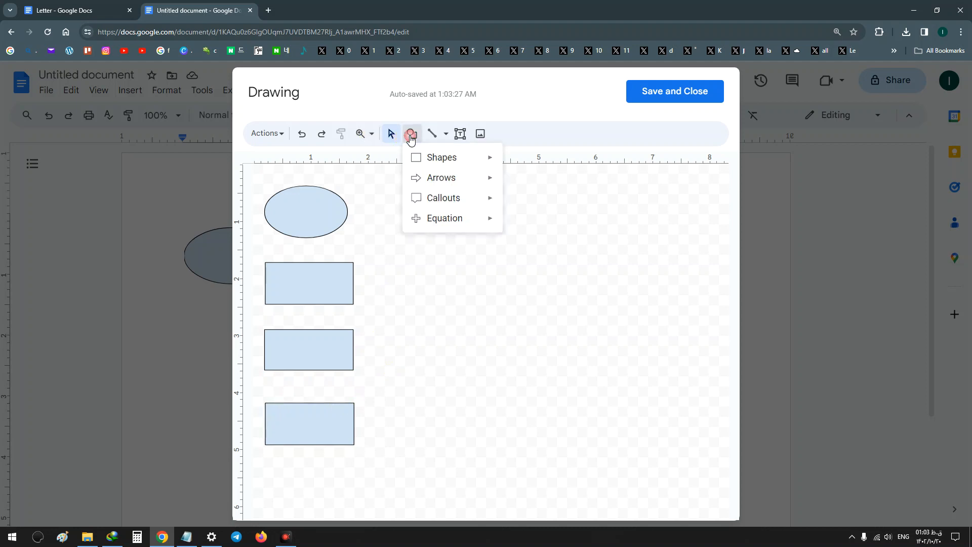
mouse_move(432, 162)
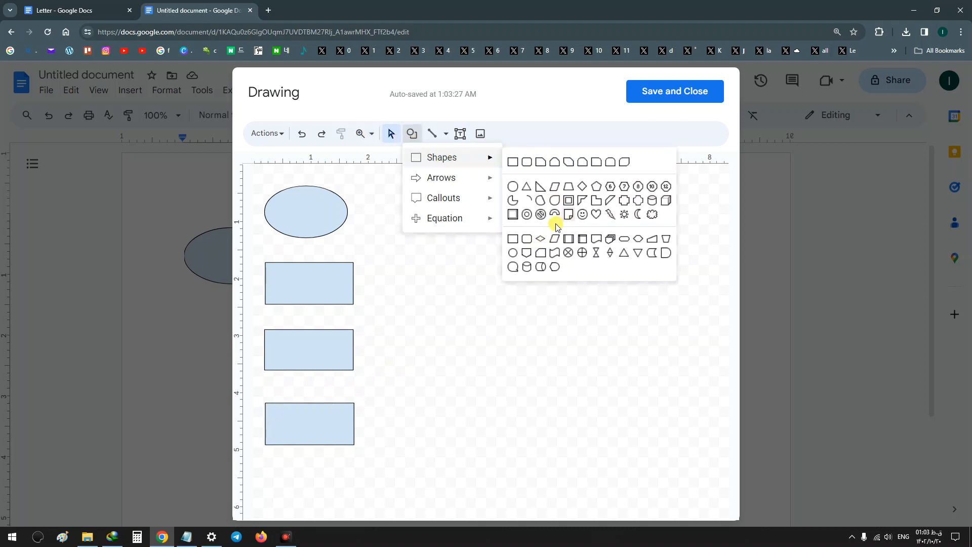
click(582, 199)
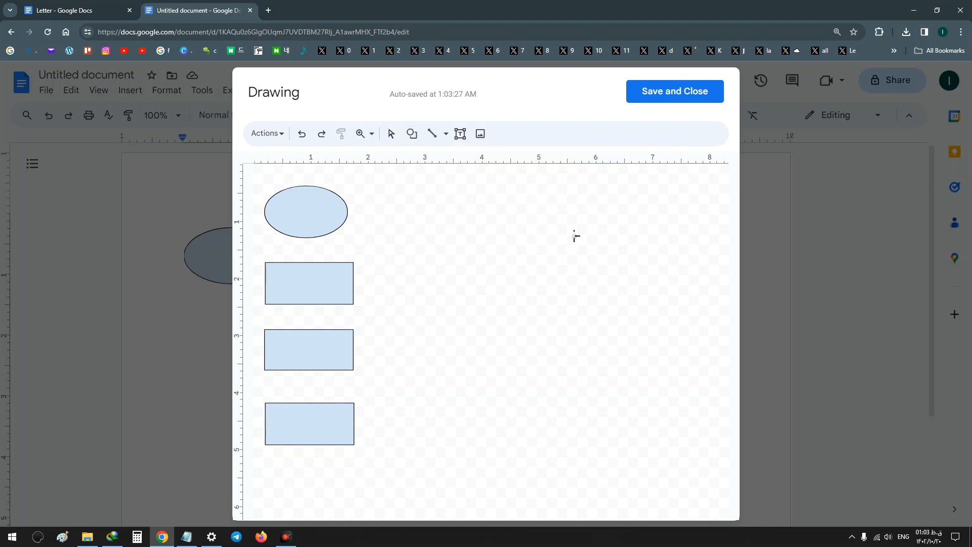
mouse_move(509, 403)
mouse_down()
mouse_move(432, 430)
mouse_move(406, 467)
mouse_up()
mouse_move(463, 433)
mouse_down()
mouse_move(462, 421)
mouse_move(444, 422)
mouse_up()
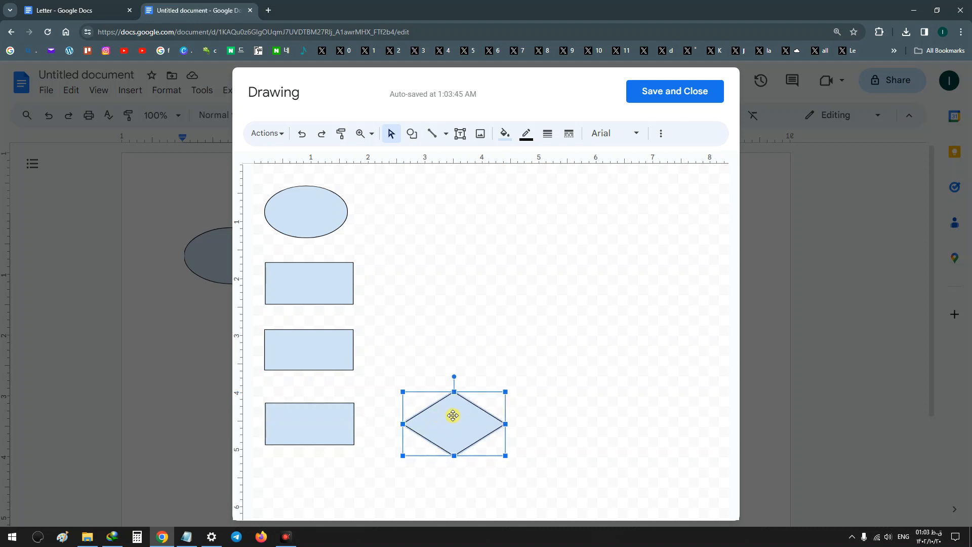
click(511, 377)
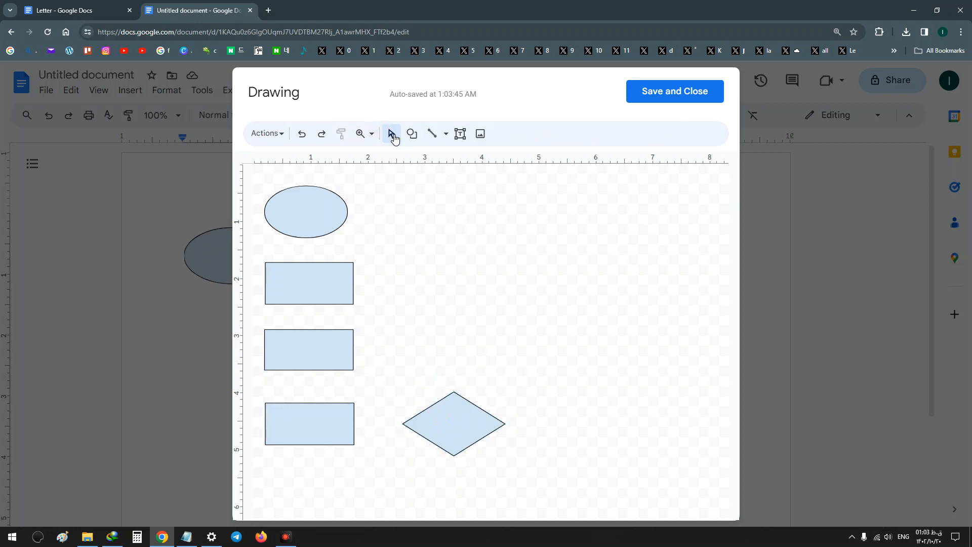
Draw a rectangle about 2 by 0.9 inches to the right of the diamond and align it with the diamond's center.
click(411, 134)
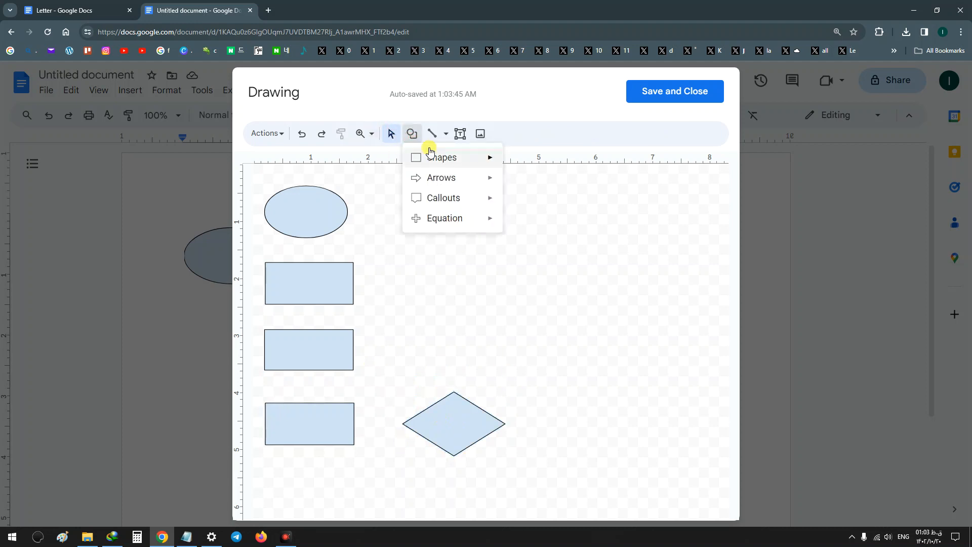
mouse_move(493, 157)
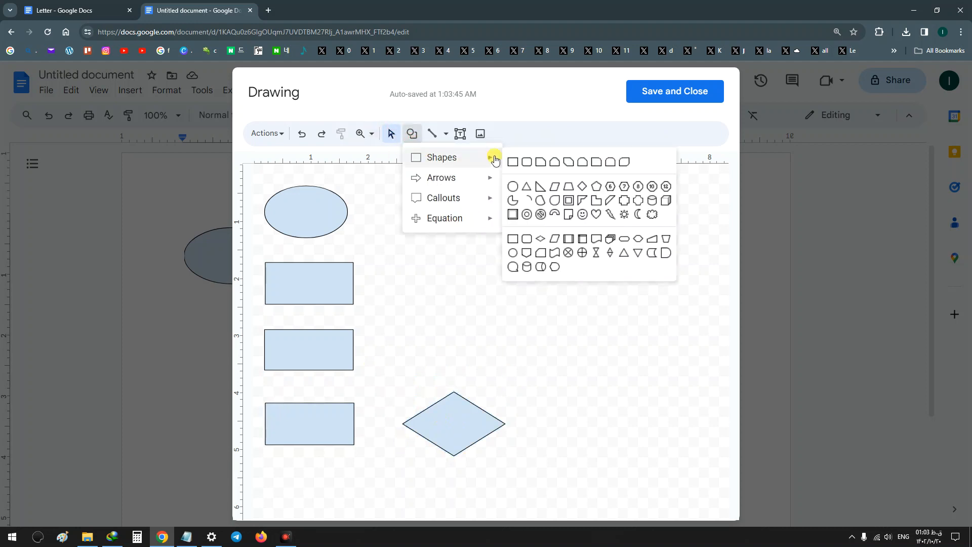
click(520, 163)
drag(696, 396, 583, 447)
drag(653, 419, 653, 423)
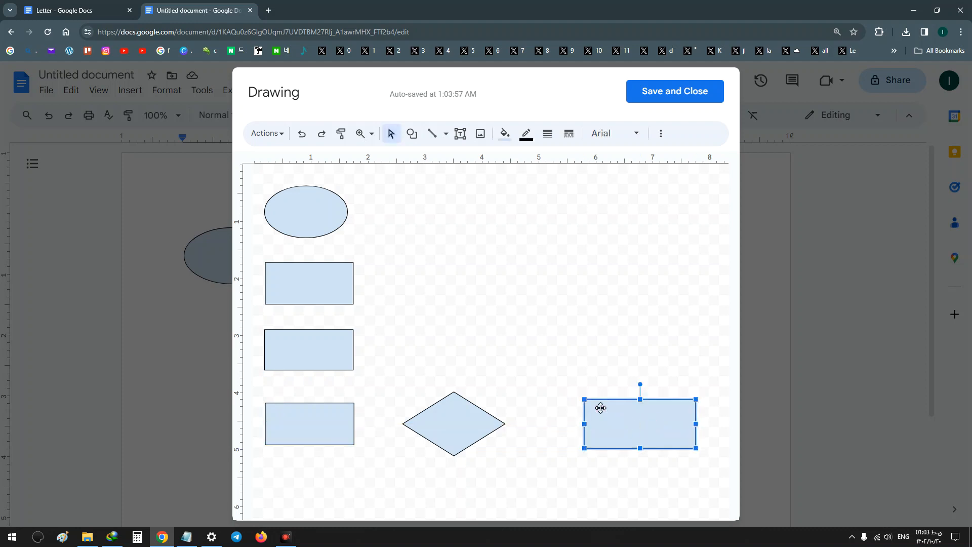
click(412, 133)
mouse_move(482, 157)
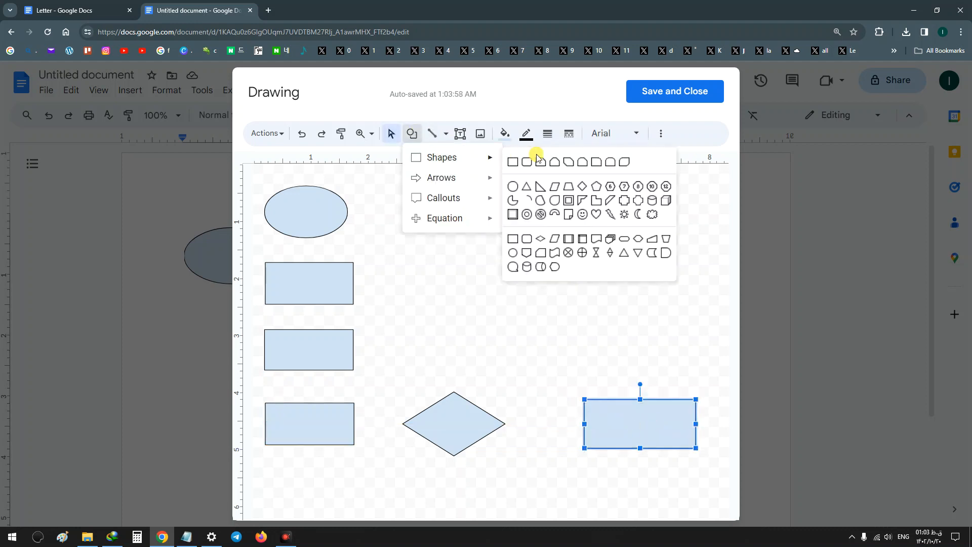
click(654, 310)
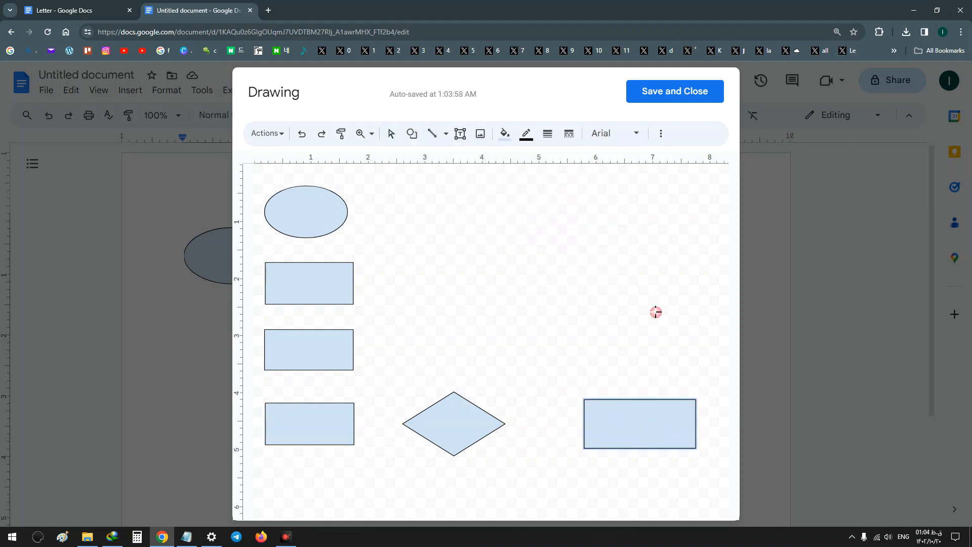
Draw a triangle about 1.9 by 1.2 inches above the rightmost rectangle and center it over that rectangle.
click(412, 134)
mouse_move(458, 157)
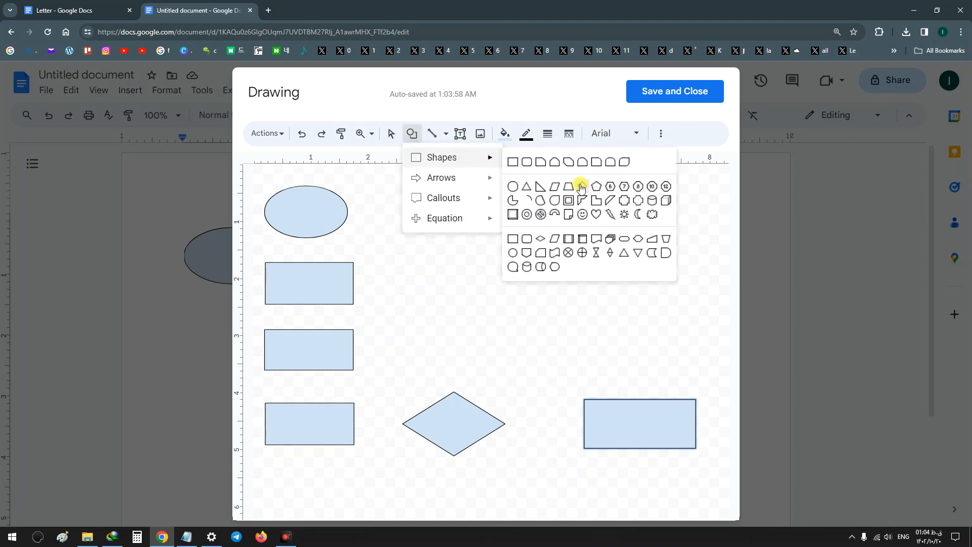
click(527, 186)
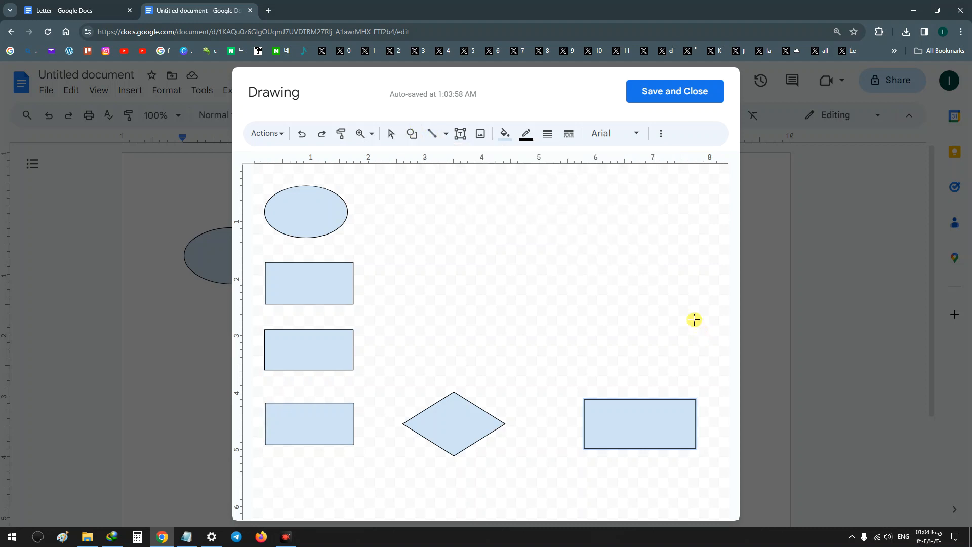
mouse_move(697, 296)
mouse_down()
mouse_move(673, 337)
mouse_move(588, 360)
mouse_up()
drag(643, 341, 641, 340)
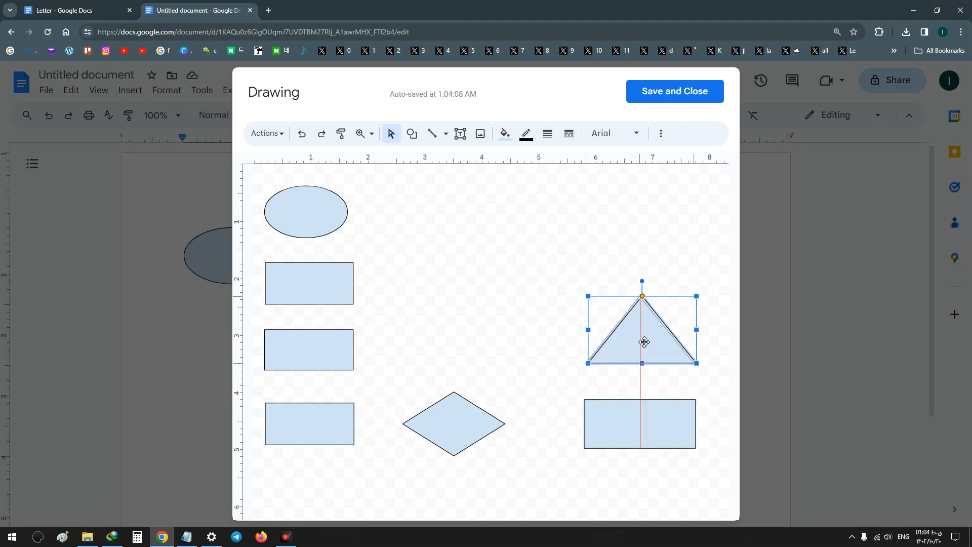
click(538, 326)
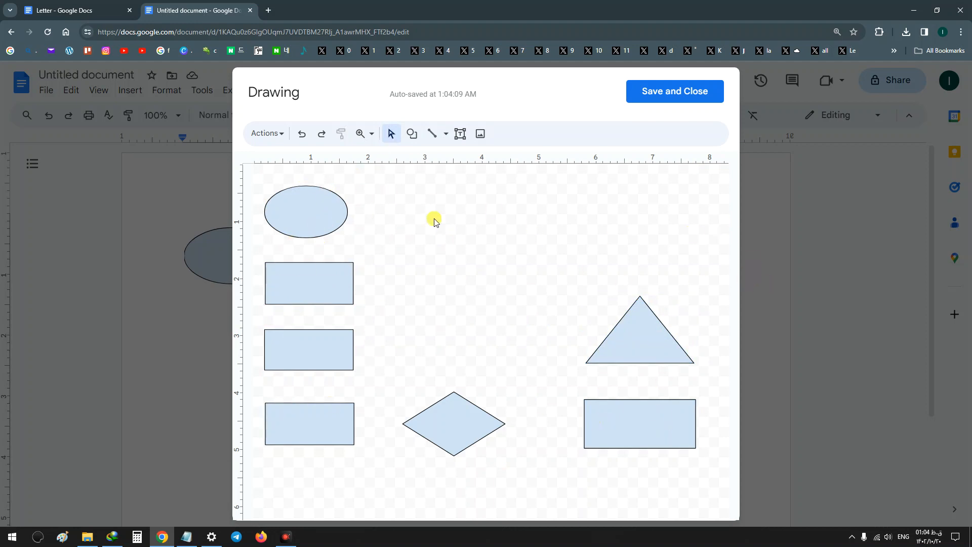
Draw arrows from the ellipse down through the three stacked rectangles, across to the diamond, and on to the rightmost rectangle.
click(445, 133)
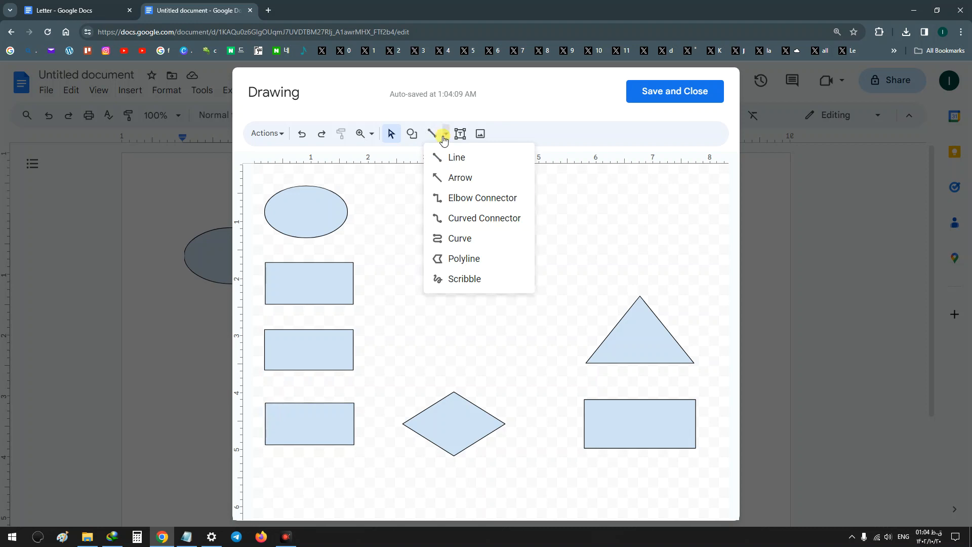
click(460, 180)
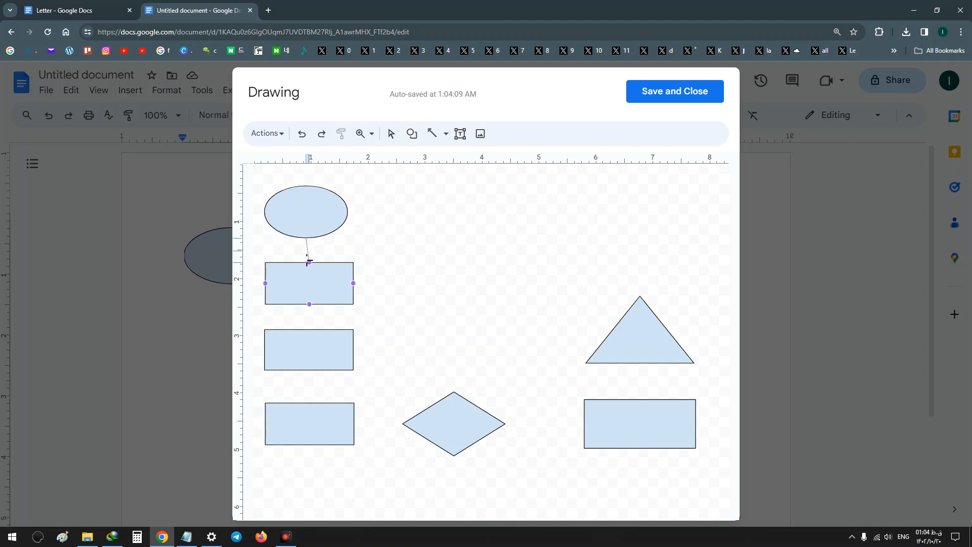
drag(309, 262, 309, 262)
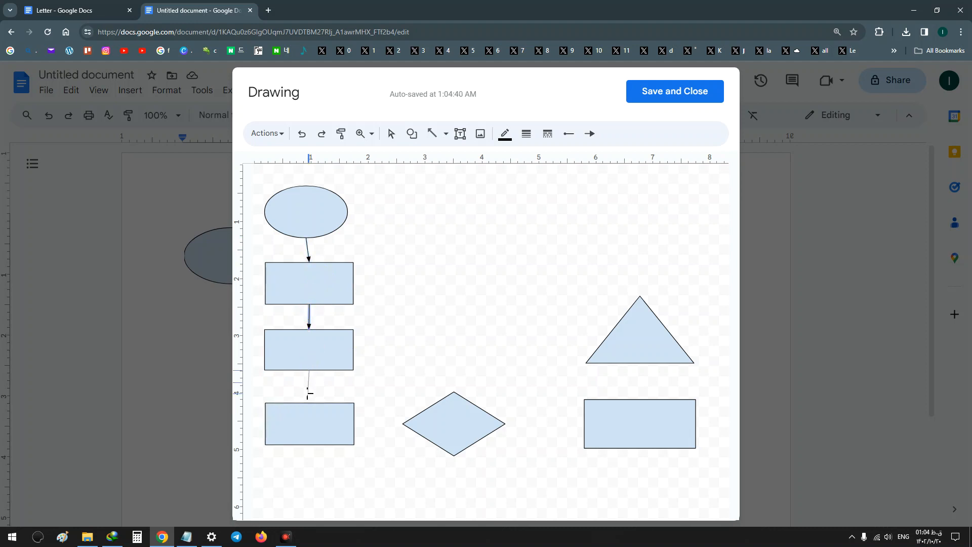
drag(310, 398, 309, 402)
drag(353, 425, 403, 424)
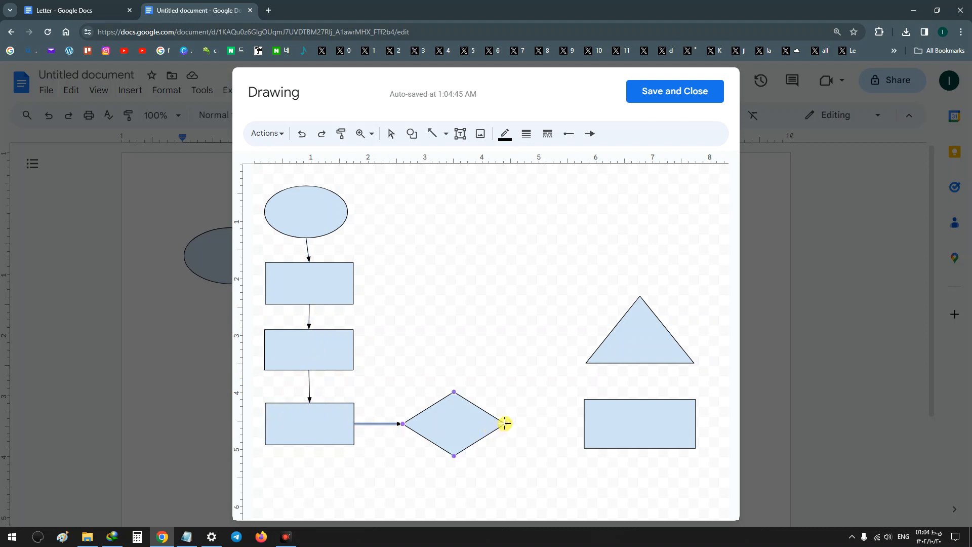
drag(524, 425, 579, 423)
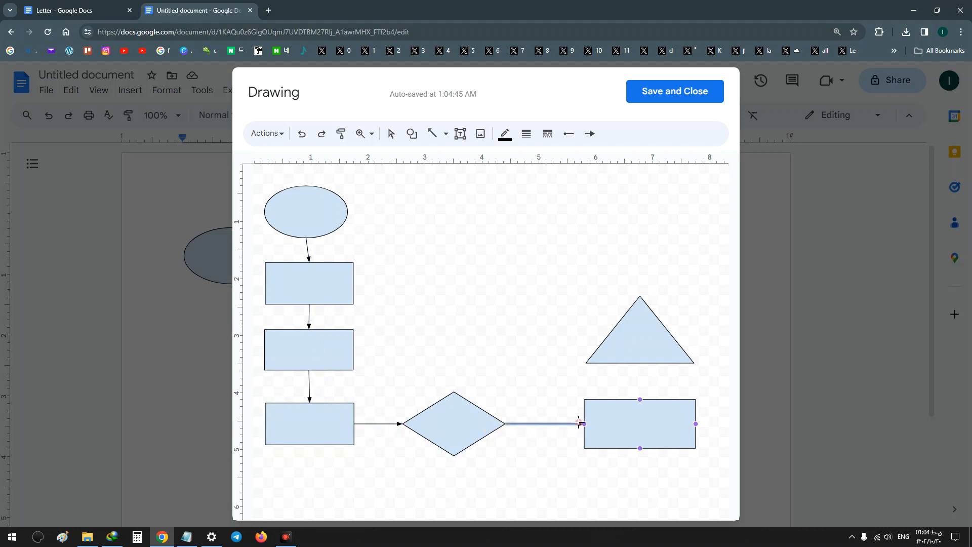
Draw an upward arrow from the top midpoint of the rightmost rectangle to the base of the triangle, removing any misplaced arrow.
click(640, 399)
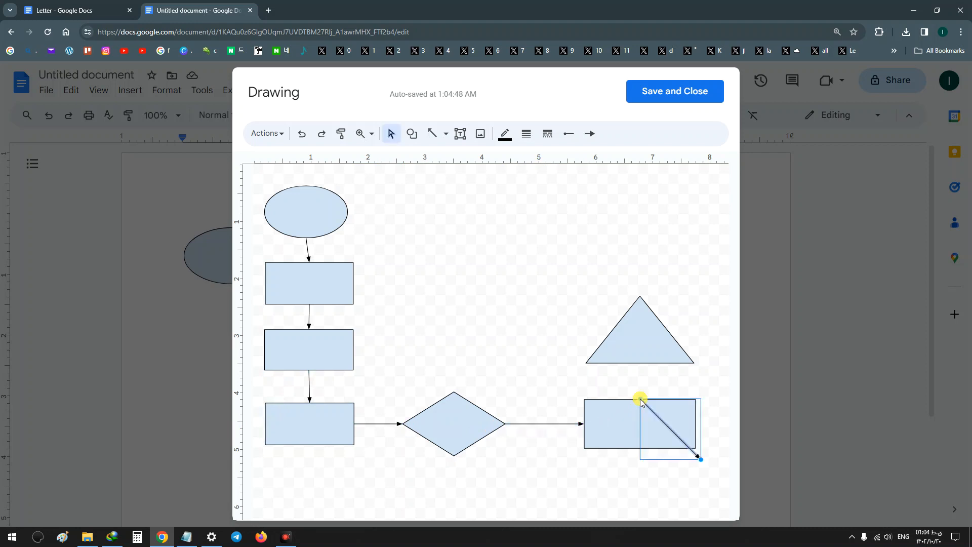
key(ctrl+z)
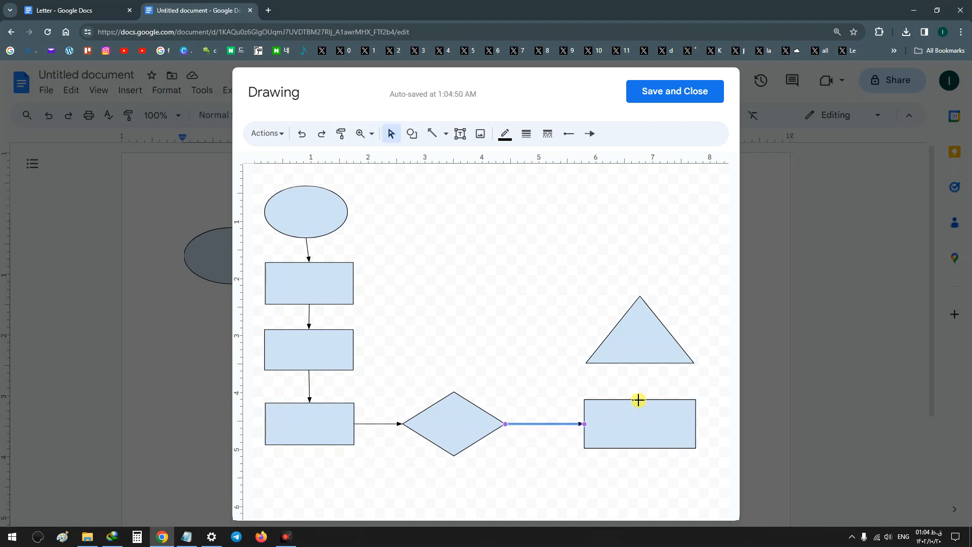
click(445, 134)
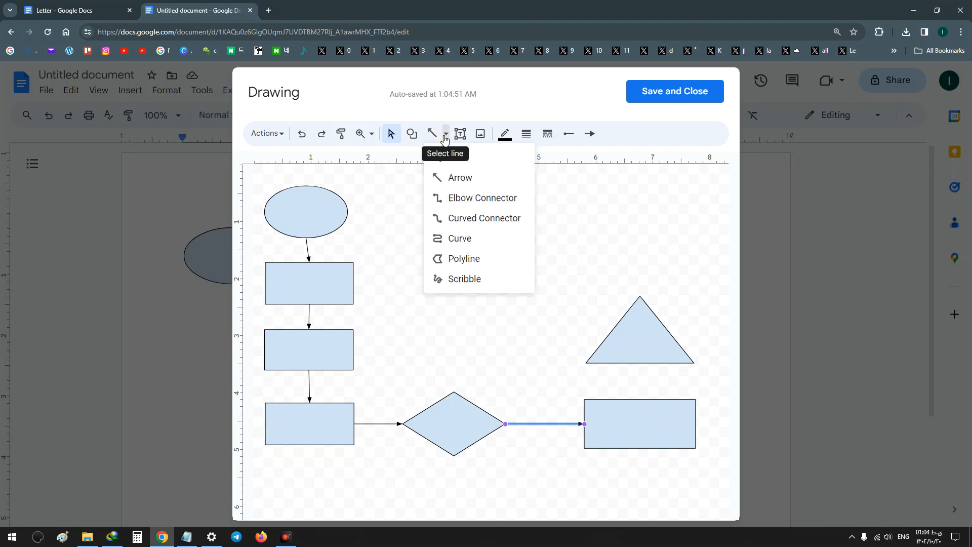
click(456, 156)
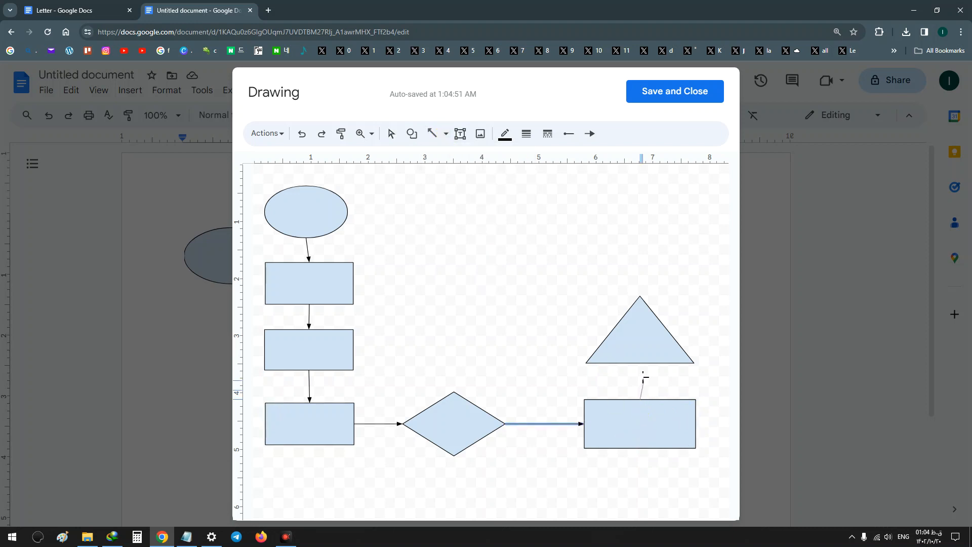
drag(641, 371, 640, 364)
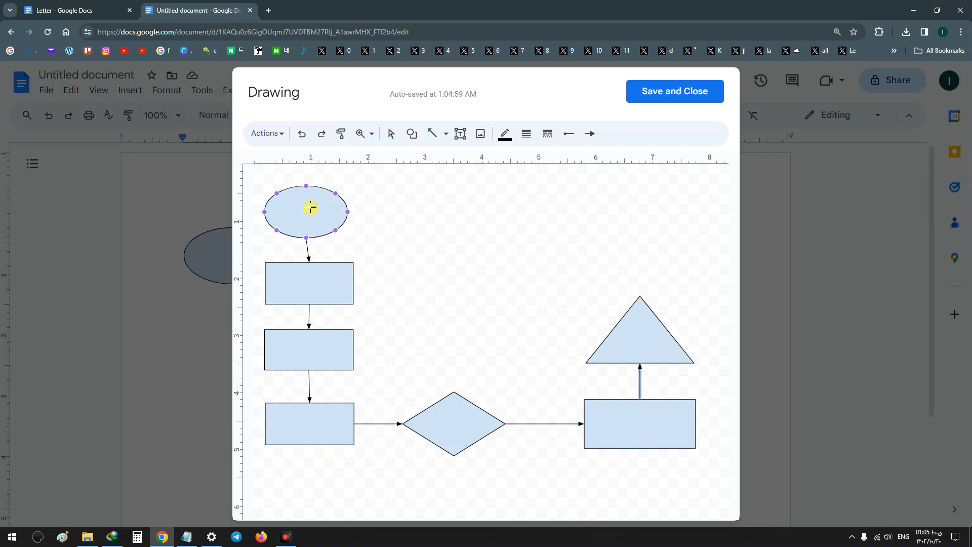
click(391, 134)
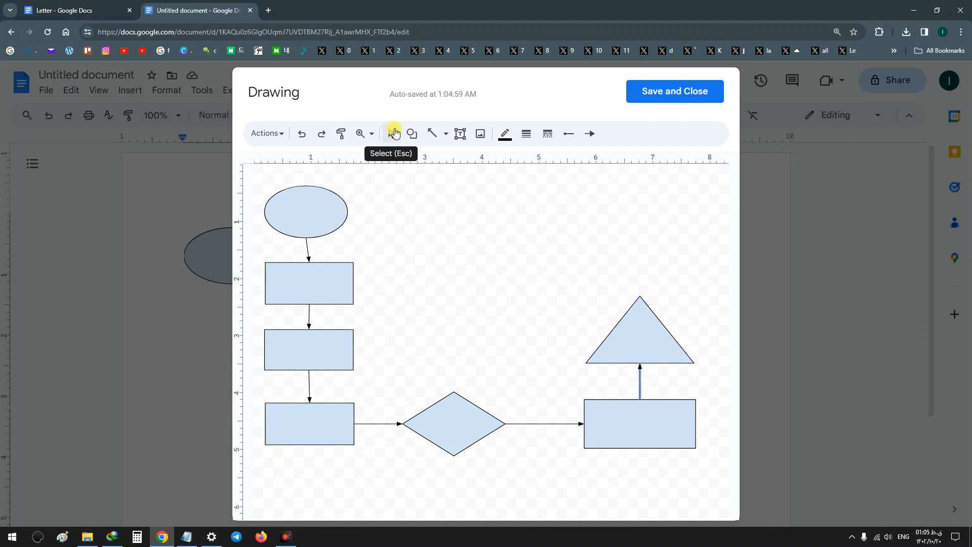